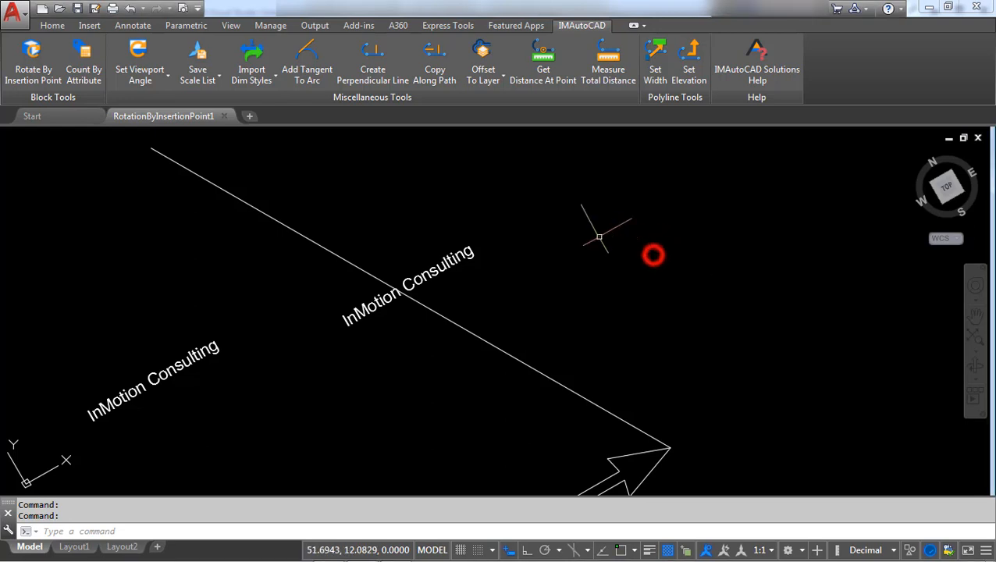
Rotate the arrow and both InMotion Consulting texts about their insertion points, copying the rotation from the long diagonal line.
{"action": "scroll", "coordinate": [579, 234], "scroll_direction": "down", "scroll_amount": 3}
{"action": "scroll", "coordinate": [580, 234], "scroll_direction": "up", "scroll_amount": 2}
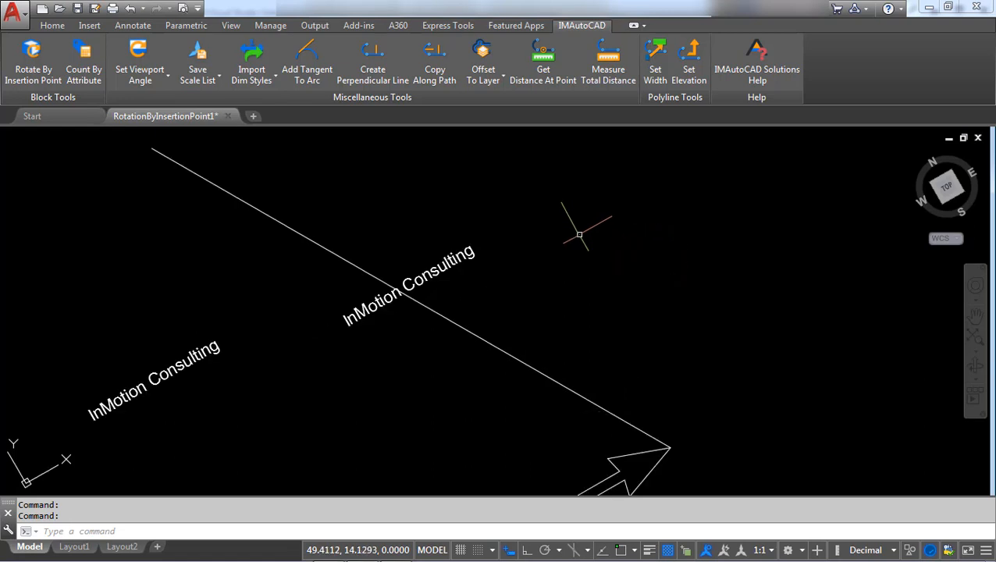
{"action": "left_click", "coordinate": [35, 81]}
{"action": "middle_click_drag", "start_coordinate": [138, 273], "coordinate": [167, 206]}
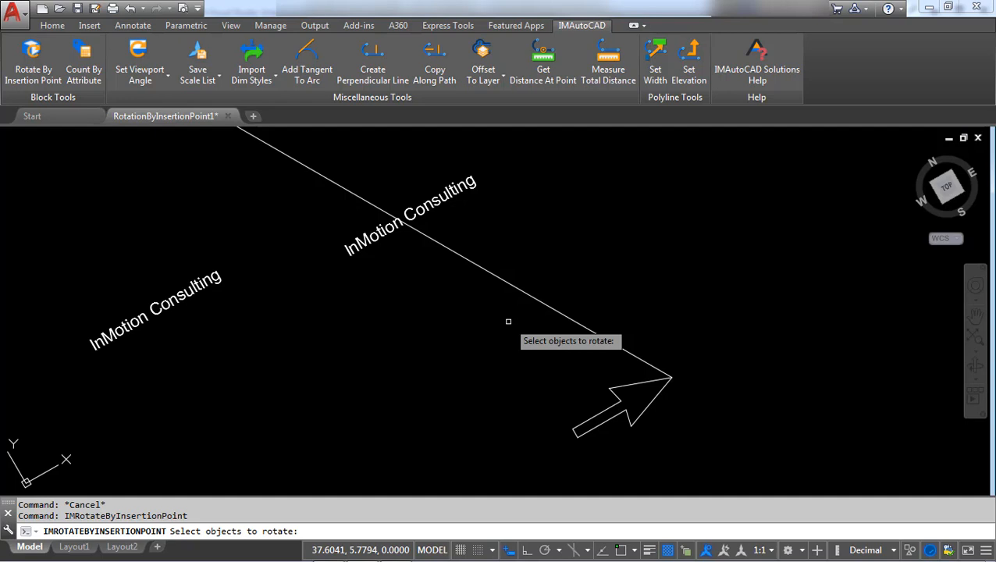
{"action": "left_click", "coordinate": [612, 388]}
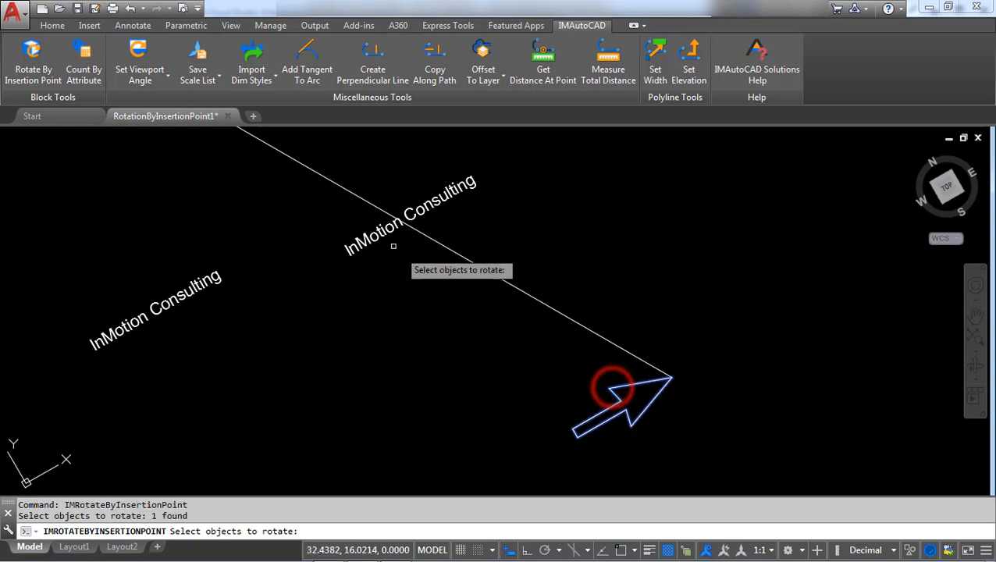
{"action": "left_click", "coordinate": [363, 232]}
{"action": "left_click", "coordinate": [192, 285]}
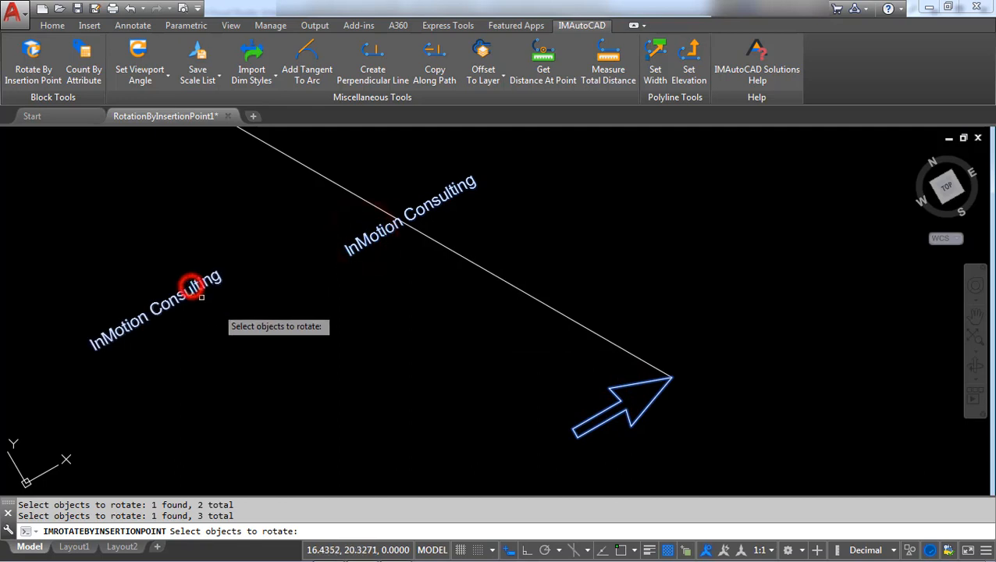
{"action": "middle_click_drag", "start_coordinate": [273, 346], "coordinate": [336, 381]}
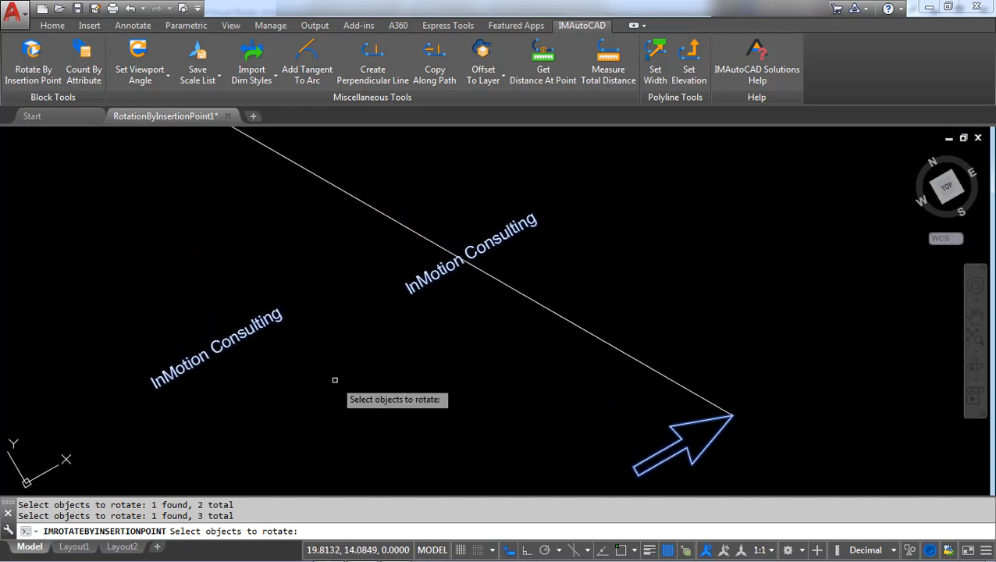
{"action": "key", "text": "Return"}
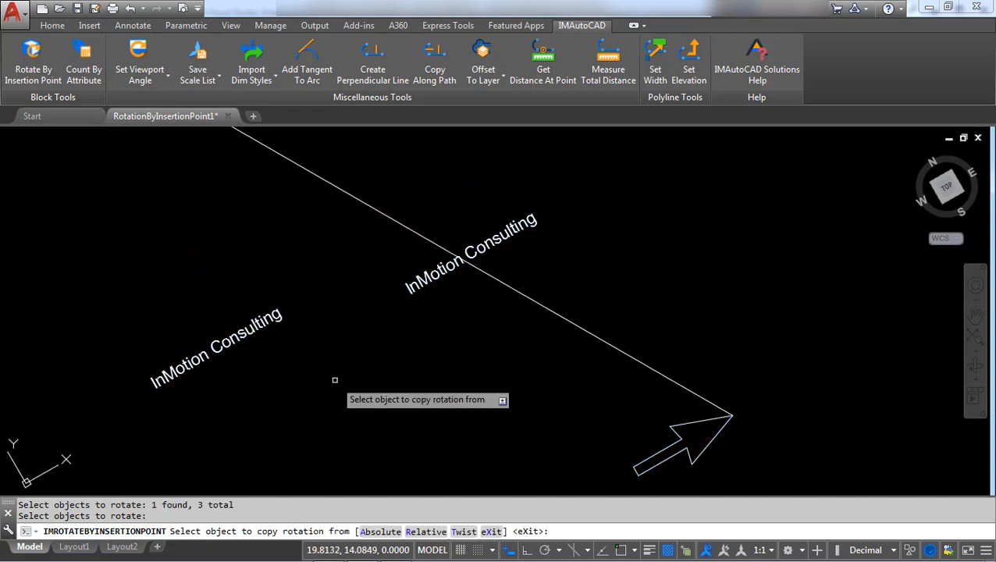
{"action": "key", "text": "Down"}
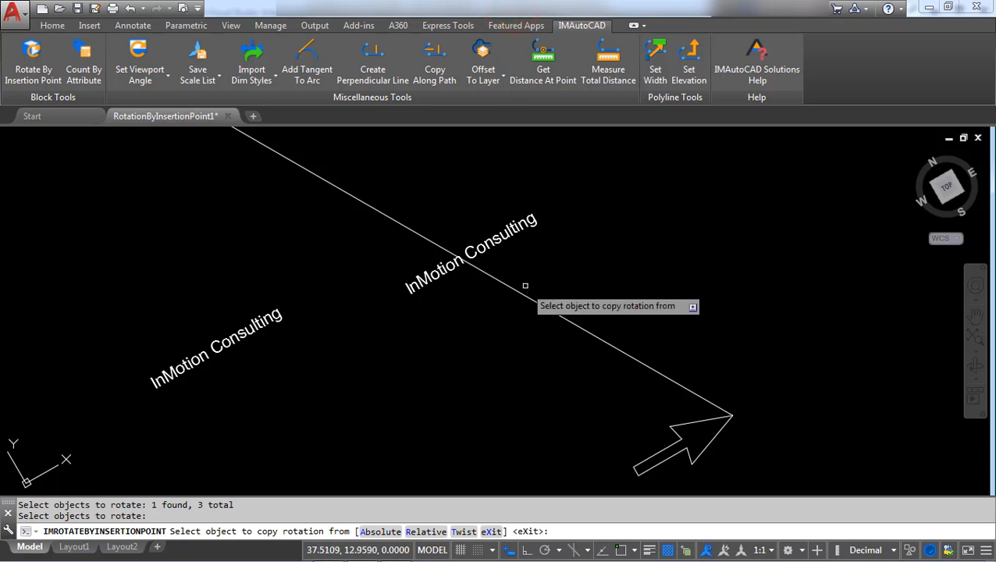
{"action": "scroll", "coordinate": [529, 296], "scroll_direction": "down", "scroll_amount": 2}
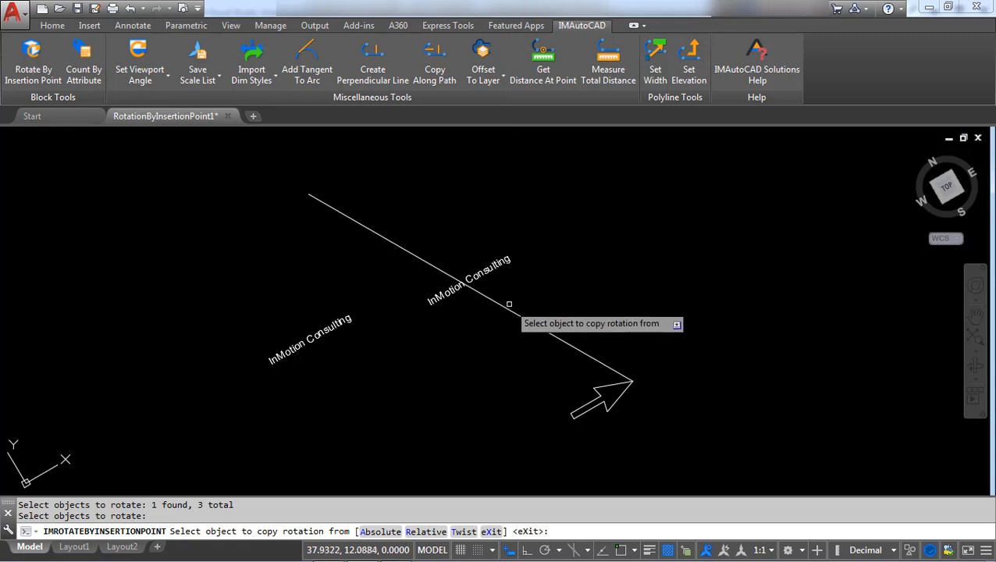
{"action": "left_click", "coordinate": [509, 310]}
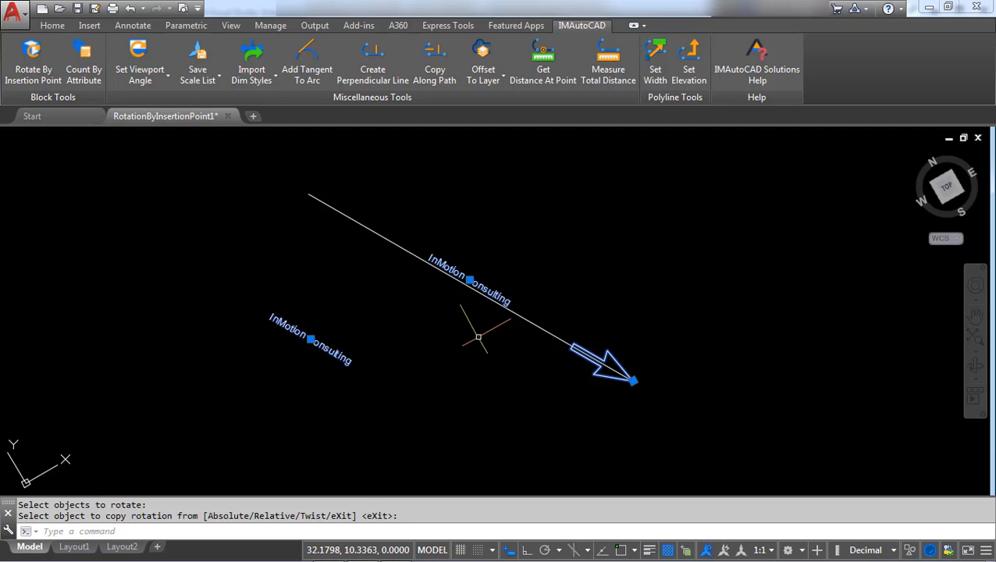
{"action": "key", "text": "Escape"}
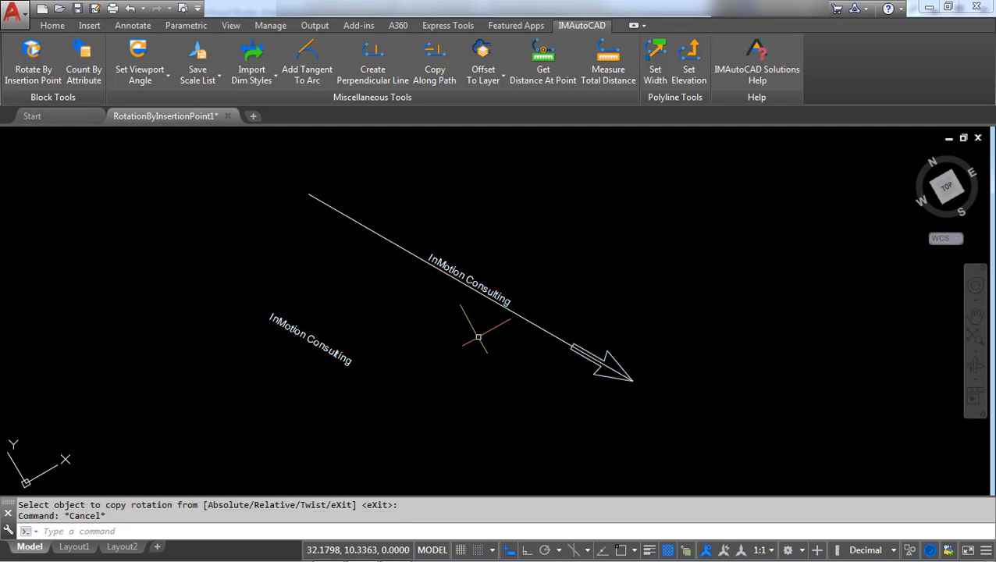
Rotate both InMotion Consulting texts about their insertion points with the Twist option to align them with the view.
{"action": "key", "text": "Return"}
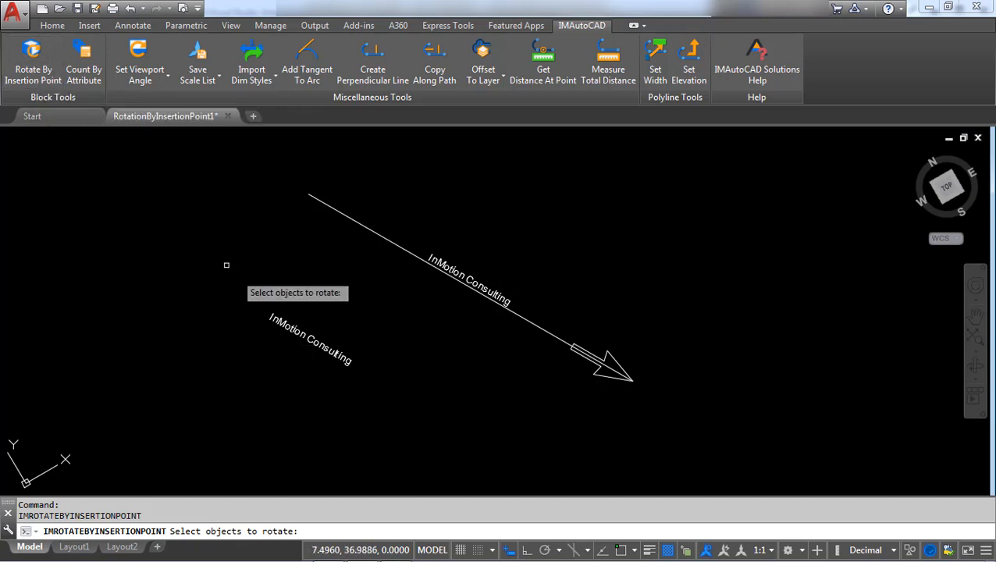
{"action": "left_click", "coordinate": [333, 349]}
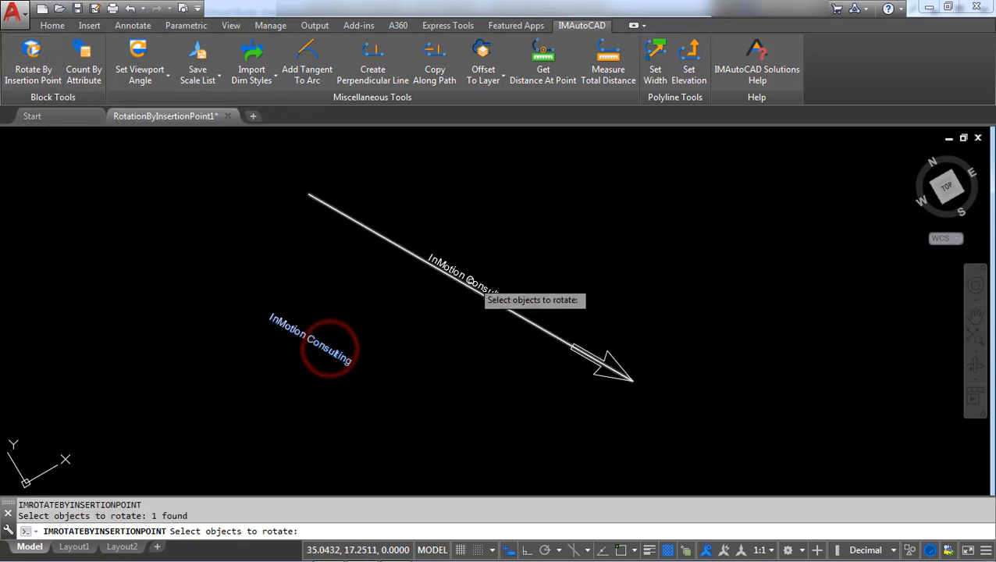
{"action": "left_click", "coordinate": [474, 280]}
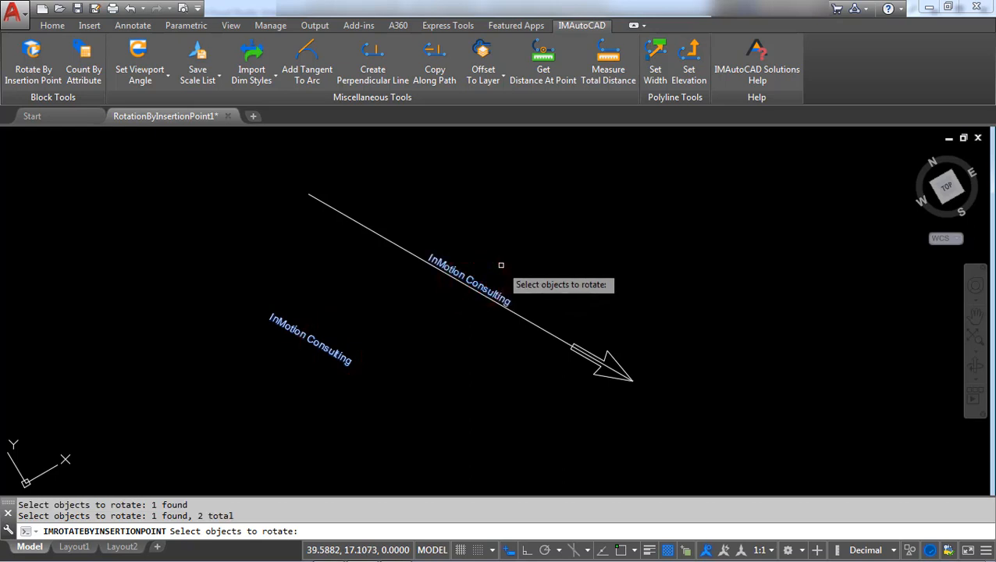
{"action": "key", "text": "Return"}
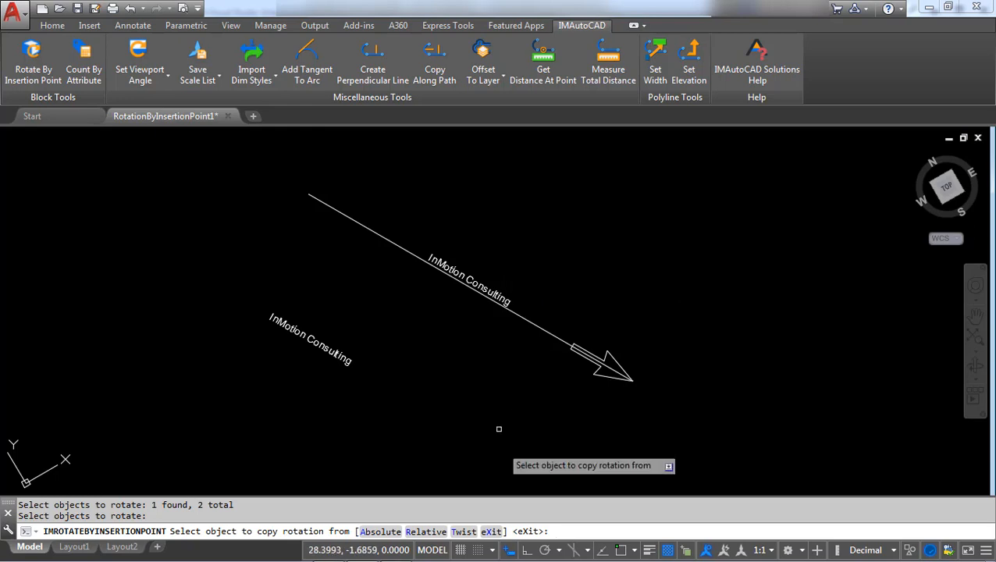
{"action": "left_click", "coordinate": [470, 534]}
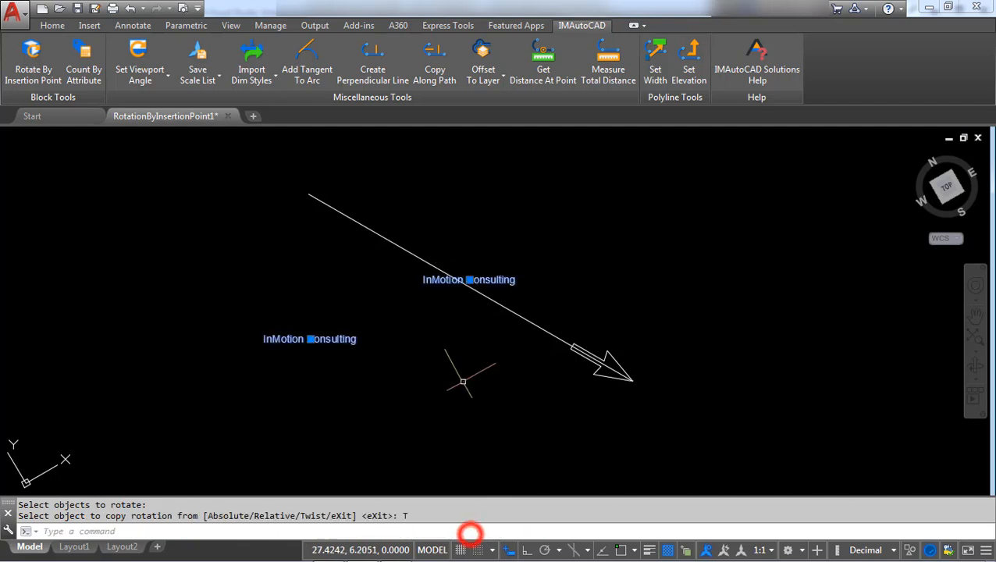
{"action": "scroll", "coordinate": [456, 329], "scroll_direction": "up", "scroll_amount": 2}
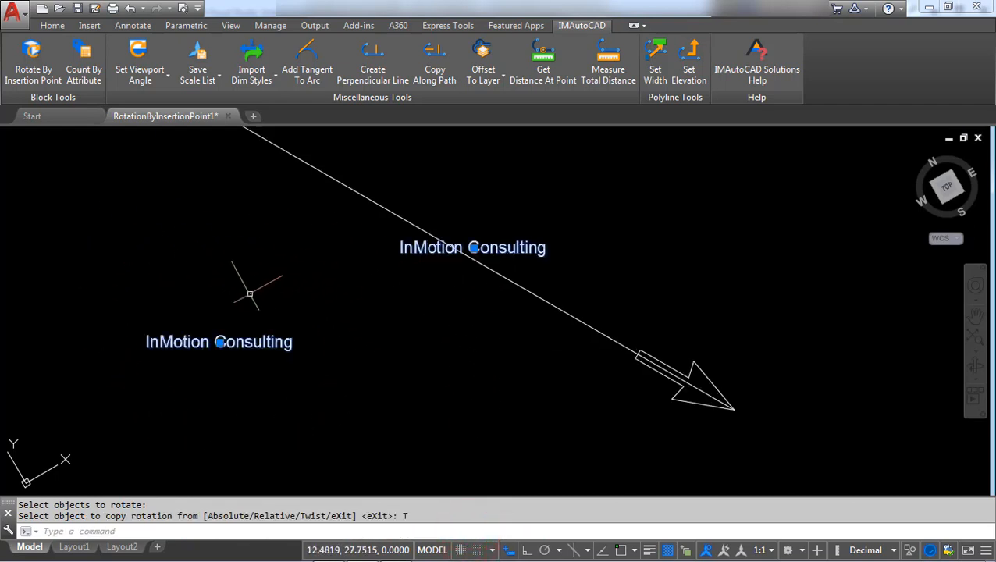
{"action": "key", "text": "Escape"}
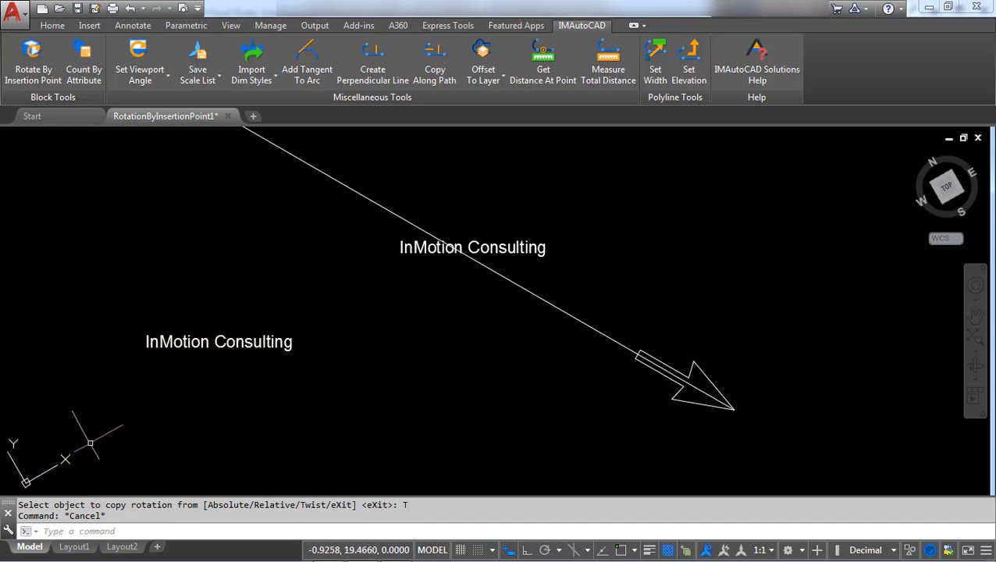
Check the rotation value in the properties of the InMotion Consulting text away from the line, then close the properties.
{"action": "left_click", "coordinate": [225, 351]}
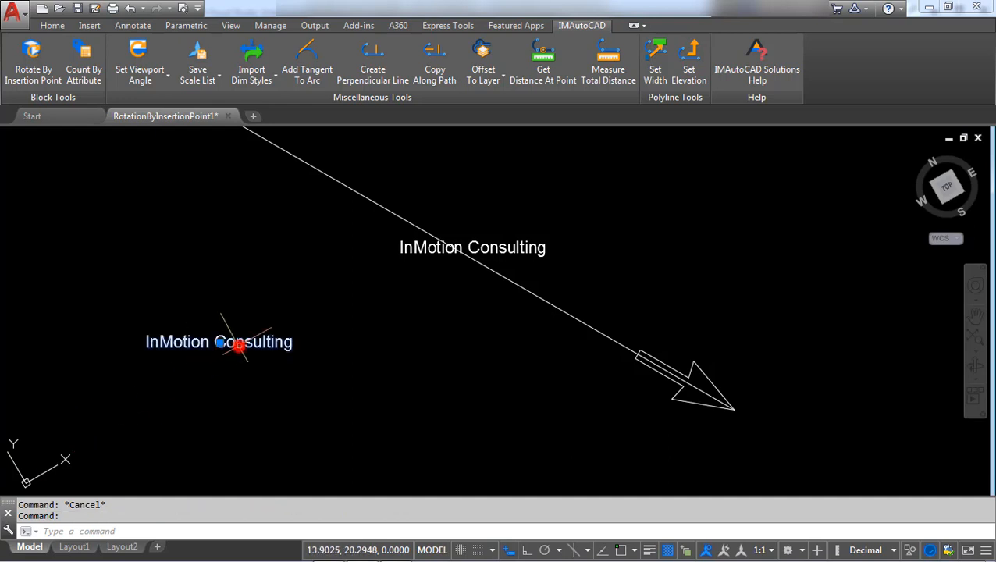
{"action": "right_click", "coordinate": [225, 346]}
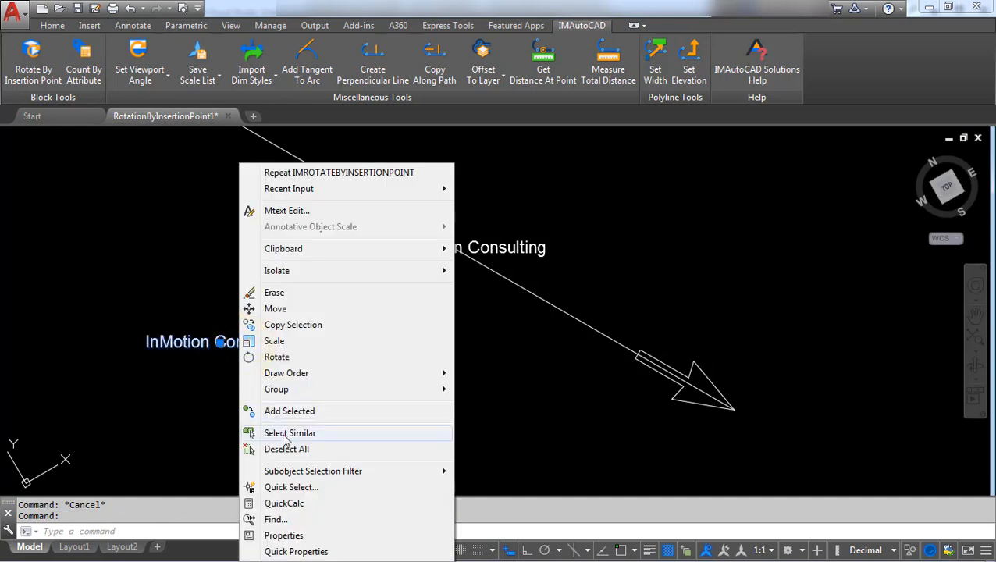
{"action": "left_click", "coordinate": [300, 536]}
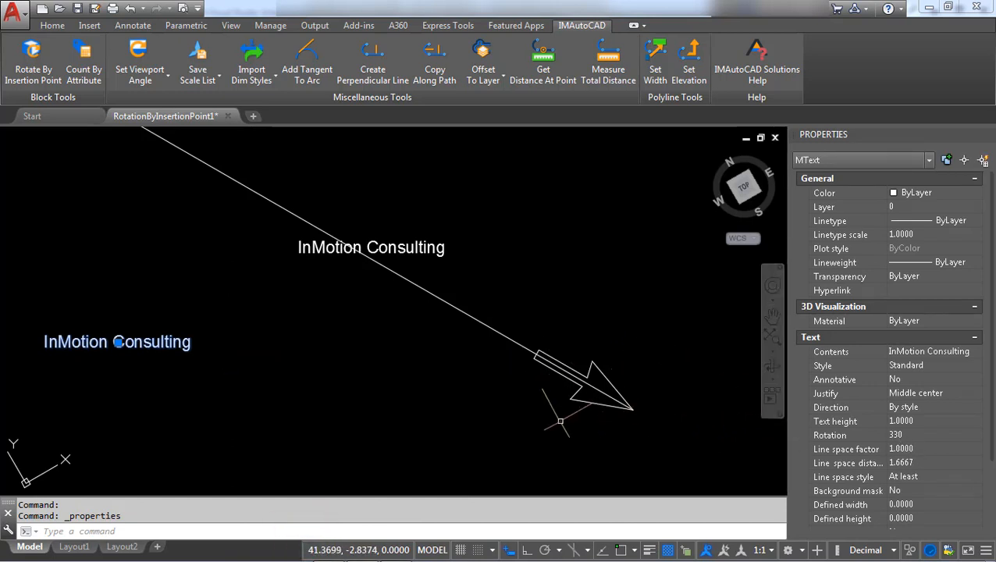
{"action": "key", "text": "Escape"}
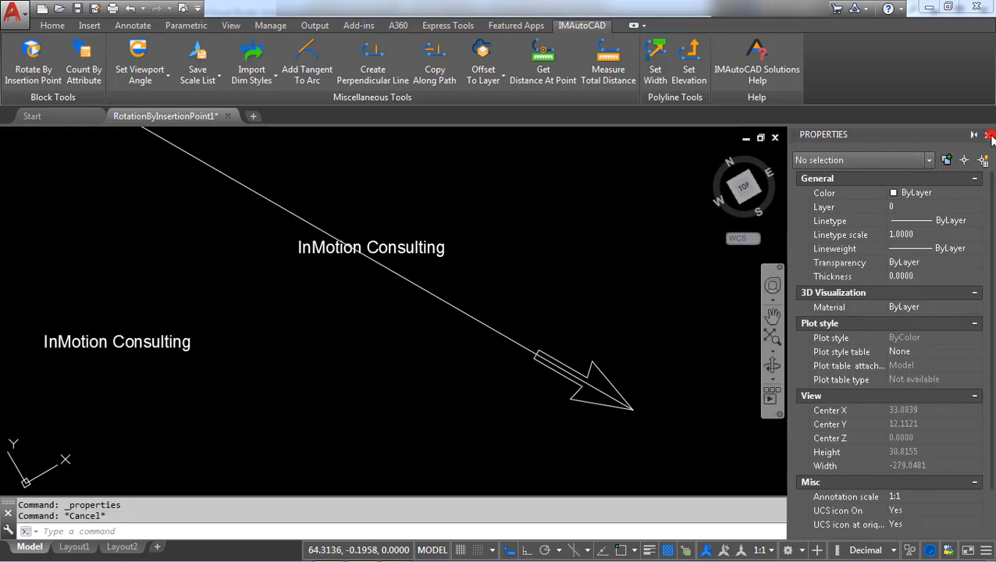
{"action": "left_click", "coordinate": [986, 135]}
{"action": "middle_click_drag", "start_coordinate": [721, 247], "coordinate": [728, 278]}
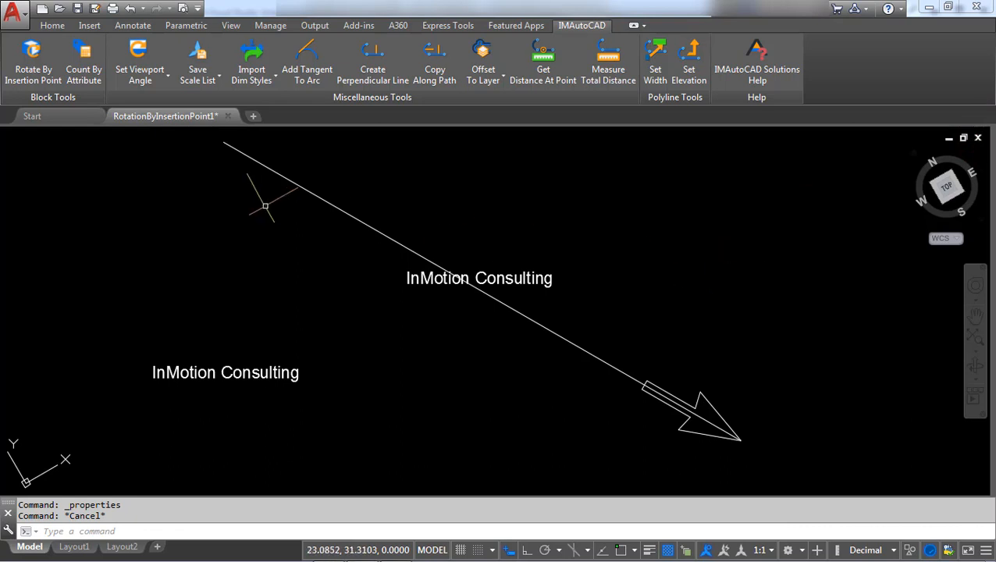
Rotate both InMotion Consulting texts about their insertion points by a relative angle of 45 degrees.
{"action": "left_click", "coordinate": [43, 63]}
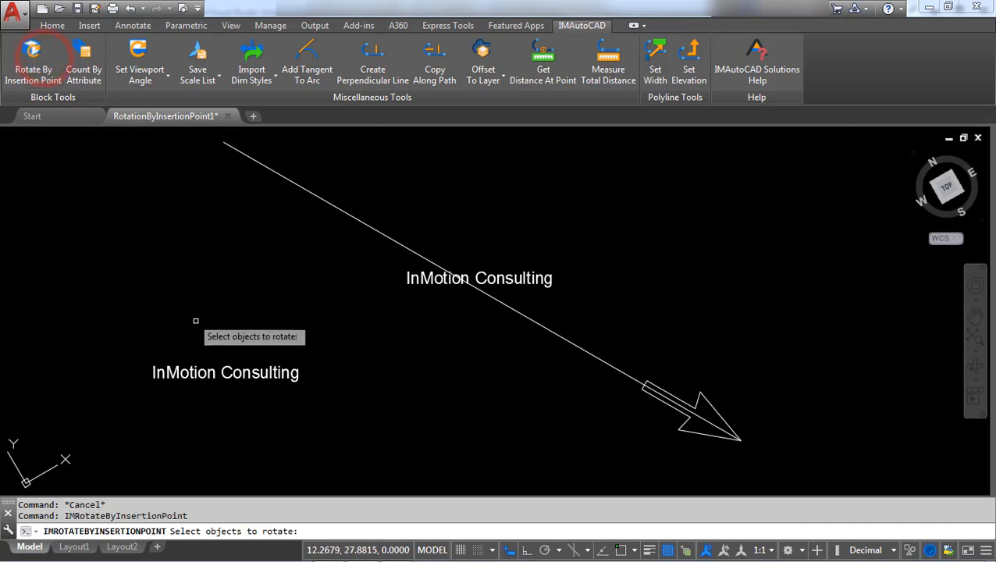
{"action": "left_click", "coordinate": [248, 372]}
{"action": "left_click", "coordinate": [546, 277]}
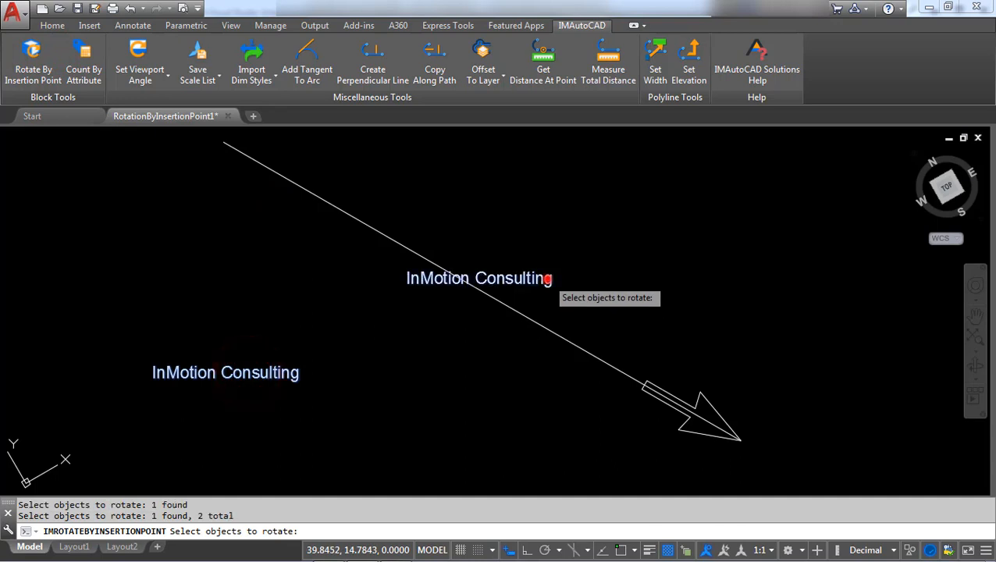
{"action": "key", "text": "Return"}
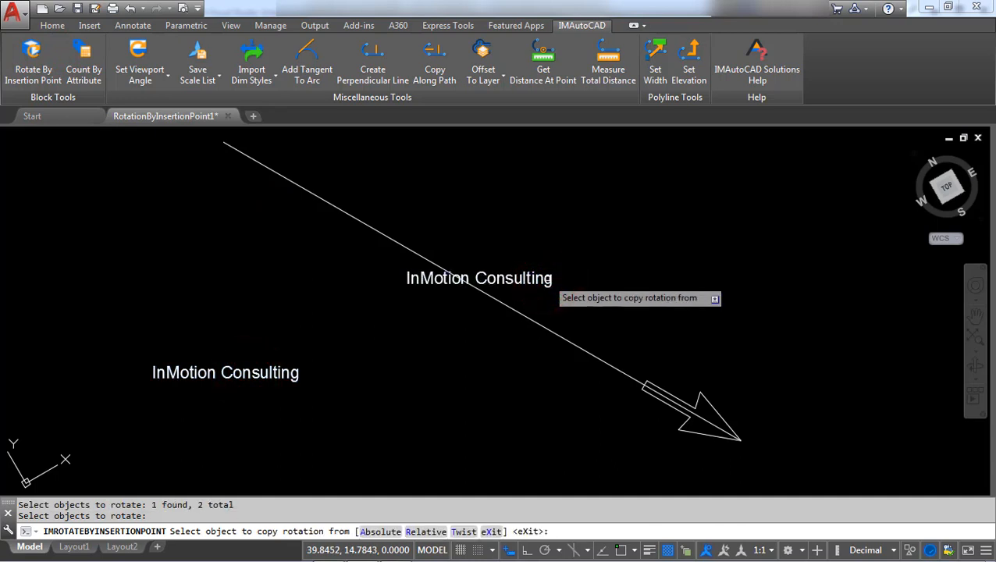
{"action": "type", "text": "r"}
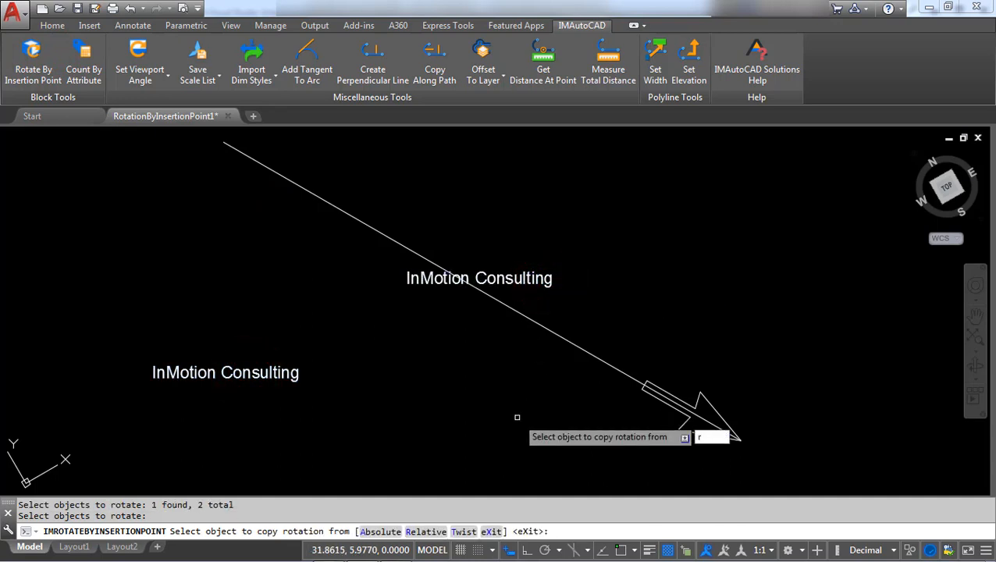
{"action": "key", "text": "Return"}
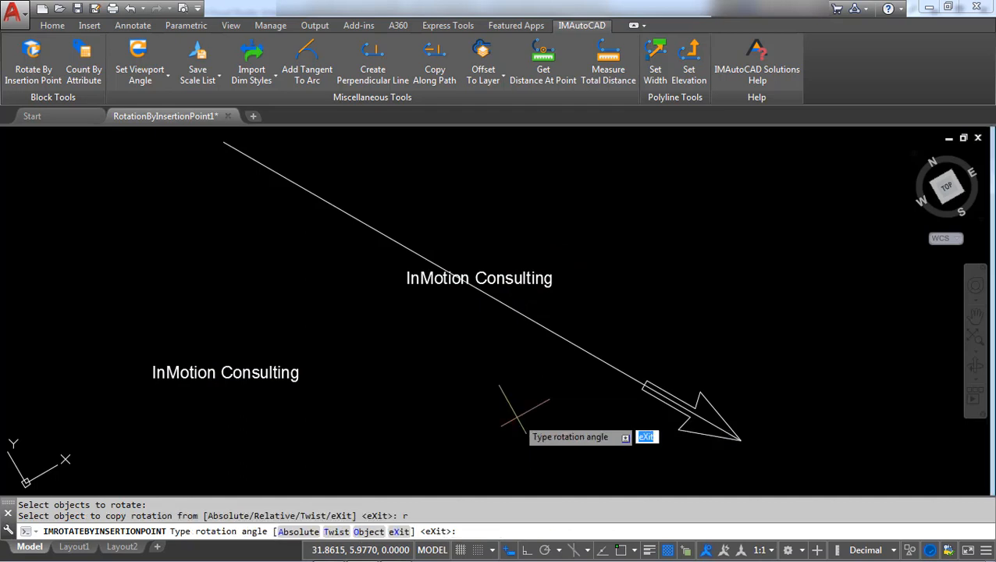
{"action": "type", "text": "45"}
{"action": "key", "text": "Return"}
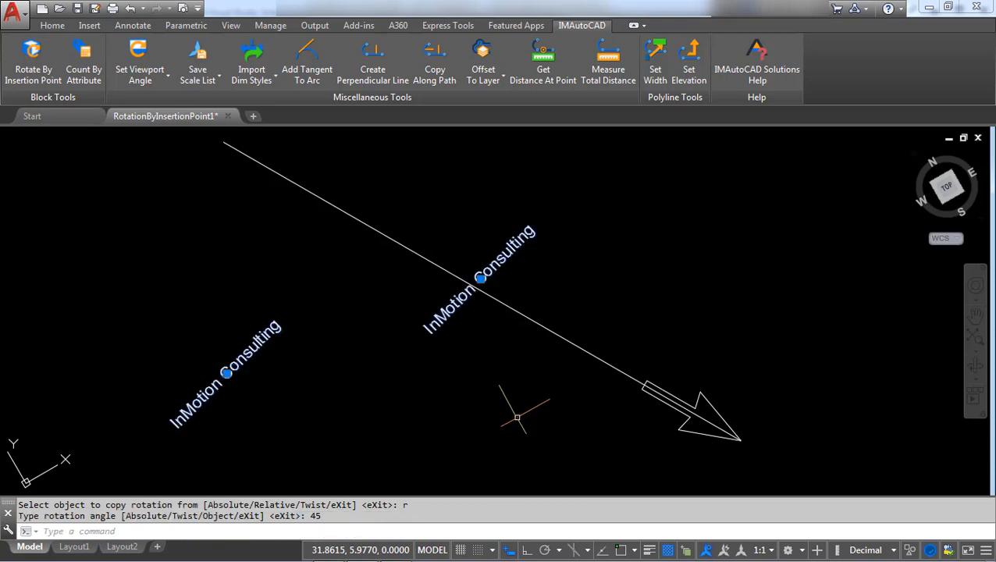
Inspect the rotation value in the properties of the two selected InMotion Consulting texts, then deselect them.
{"action": "right_click", "coordinate": [456, 310]}
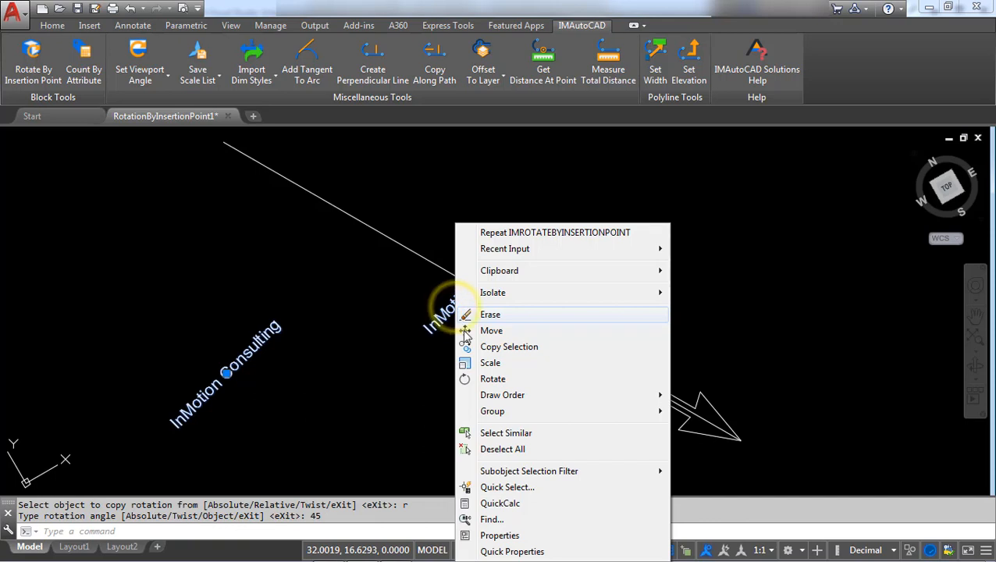
{"action": "left_click", "coordinate": [515, 535]}
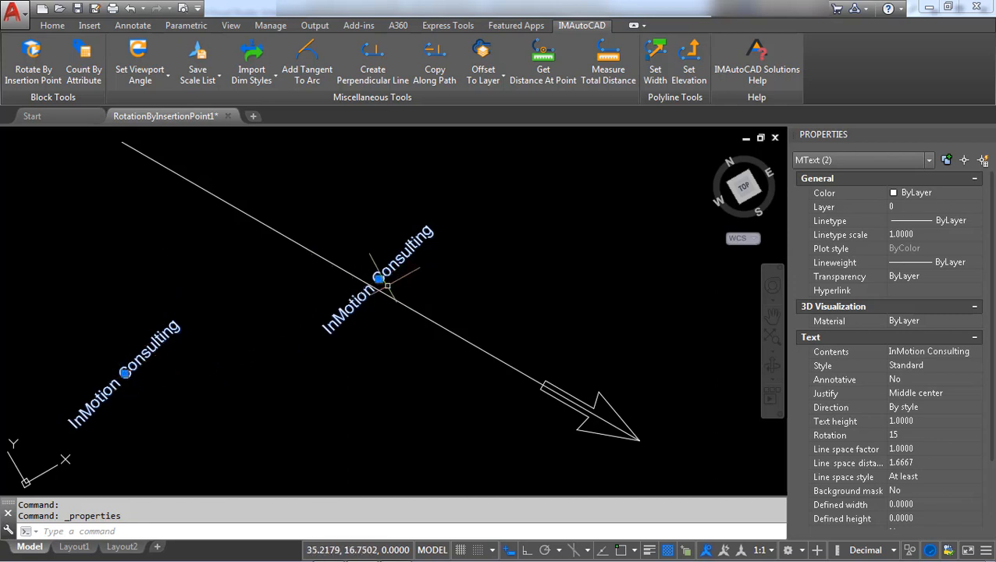
{"action": "key", "text": "Escape"}
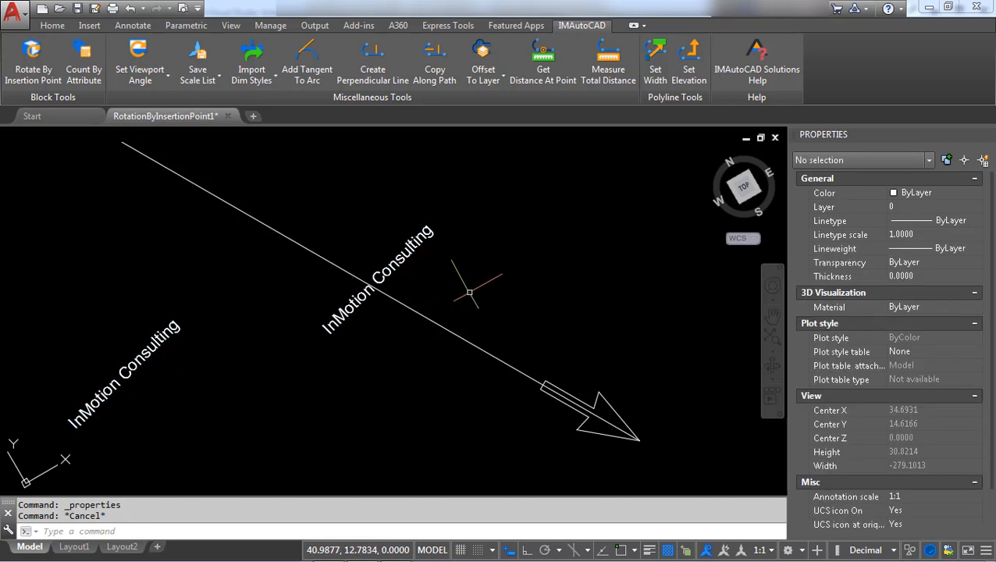